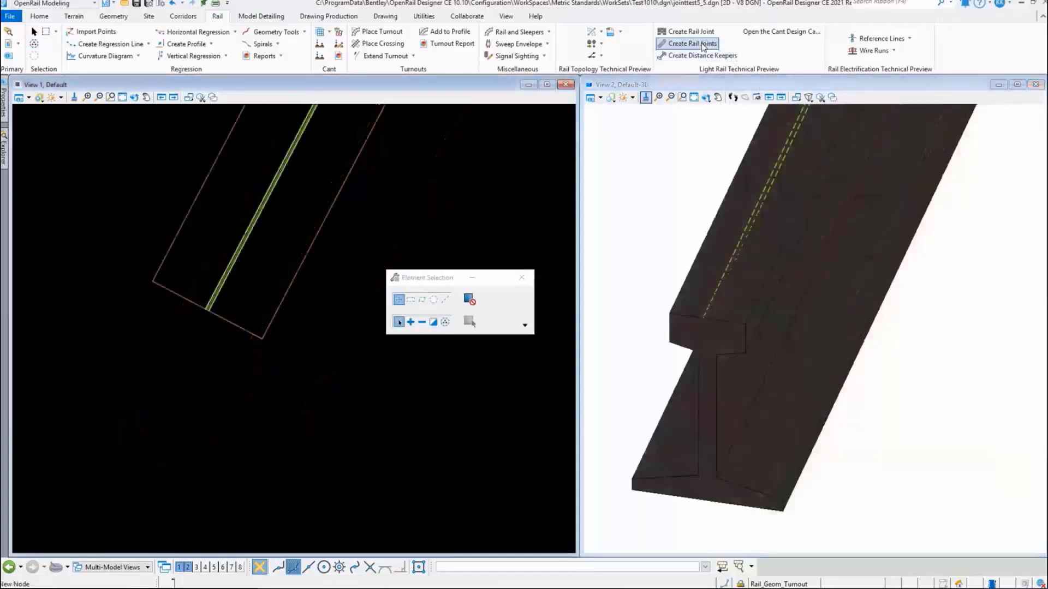
# Create joints on both rails of the track with 1.0 to 25.0 spacing, 0.10 thickness and the inside rail controlling.
pyautogui.click(693, 44)
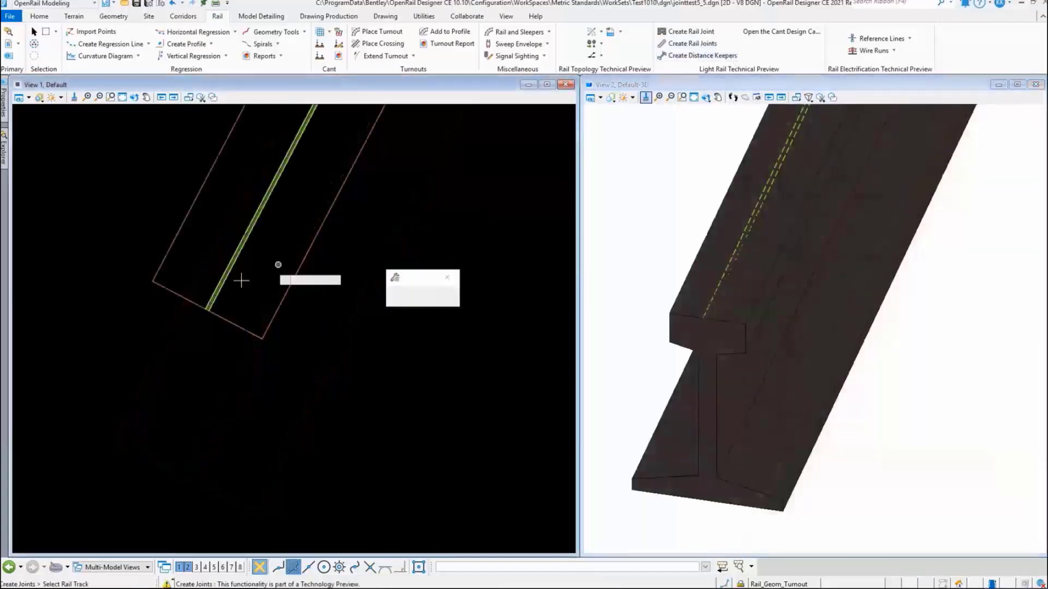
pyautogui.click(220, 288)
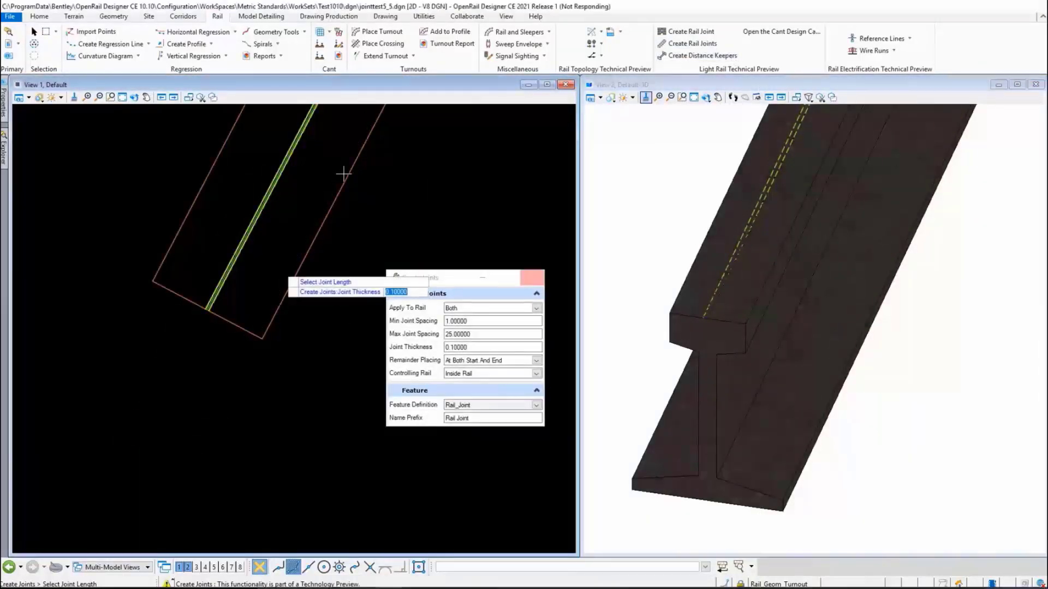
pyautogui.press('Escape')
pyautogui.scroll(5, 234, 257)
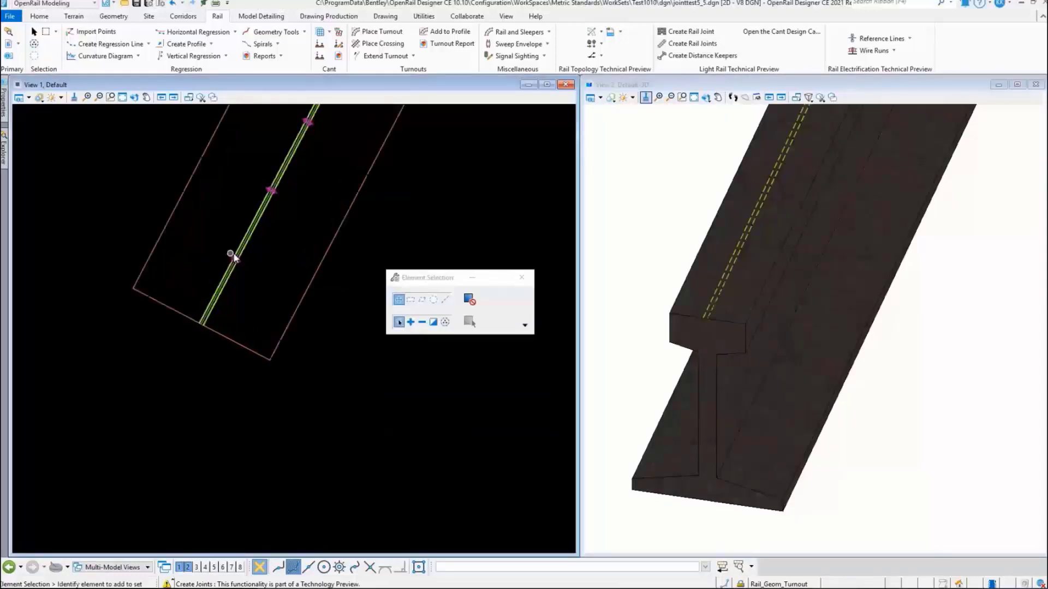
pyautogui.scroll(1, 239, 268)
pyautogui.scroll(-6, 716, 389)
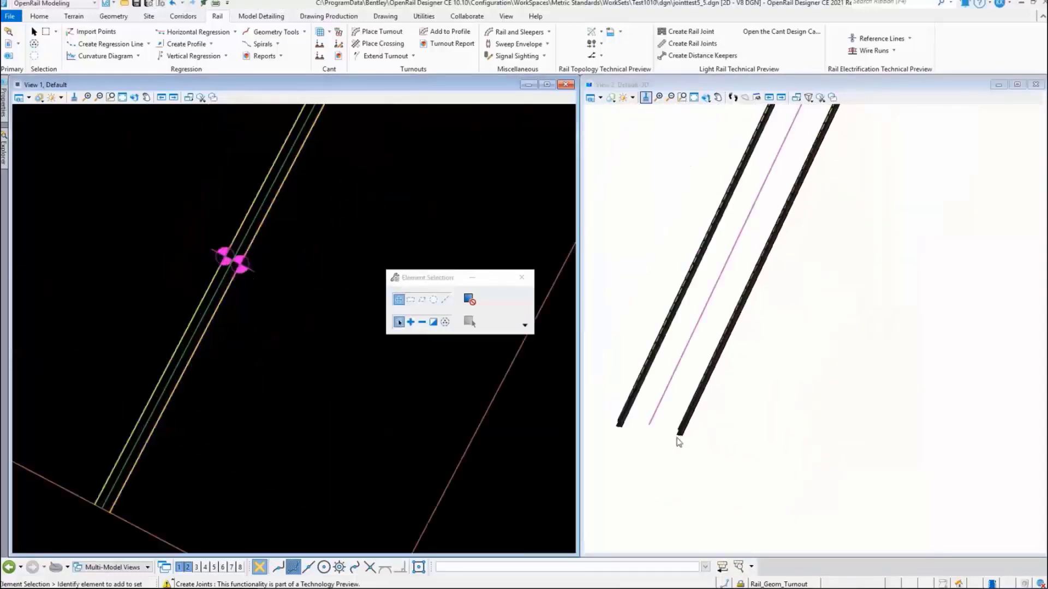
pyautogui.scroll(6, 709, 384)
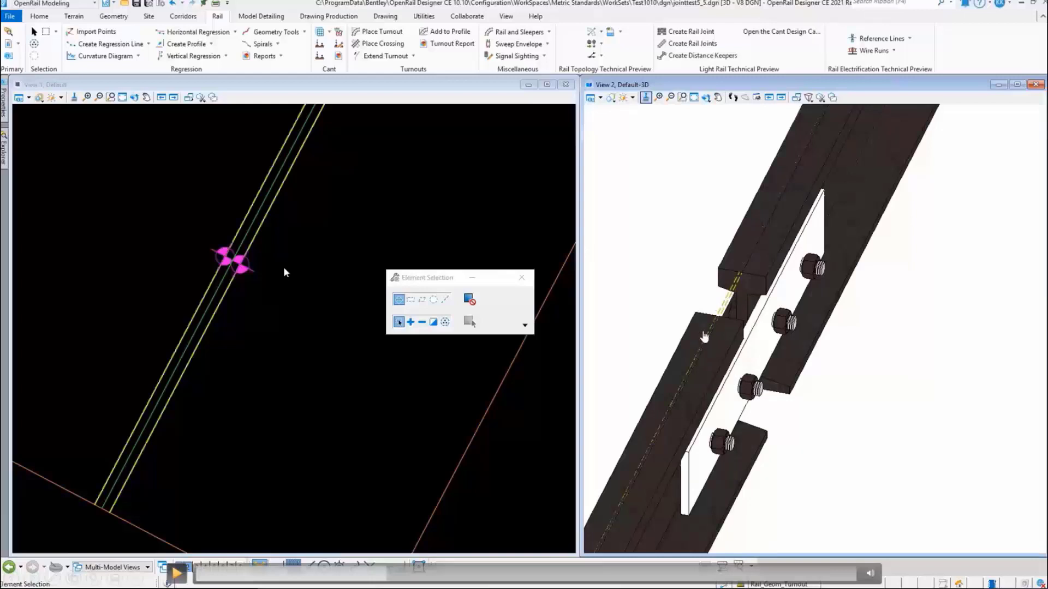
# Inspect the distance keepers between the neighbouring rail joints and end the Create Distance Keepers command.
pyautogui.click(177, 573)
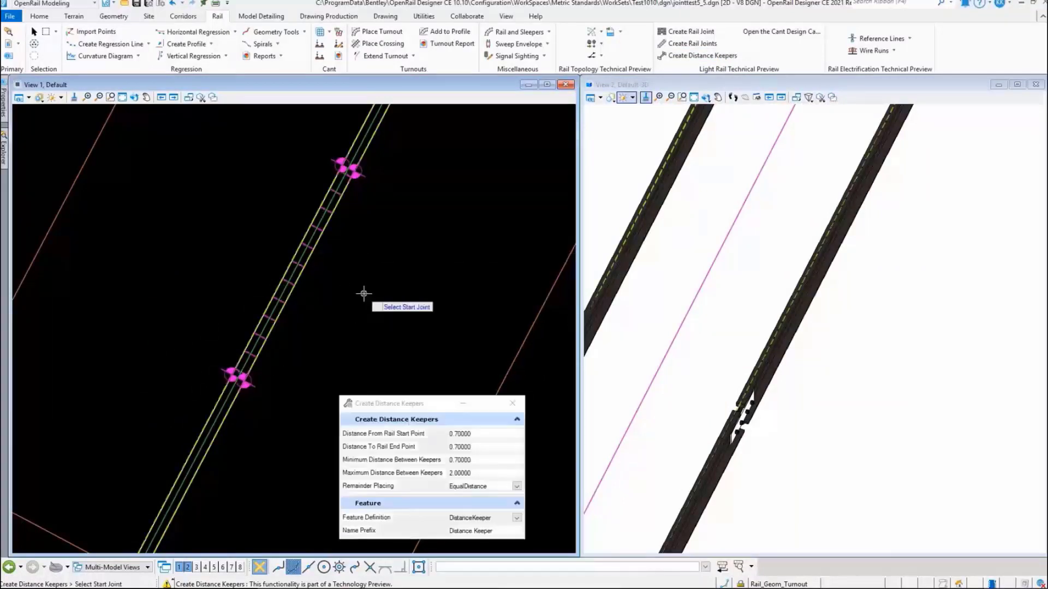
pyautogui.scroll(3, 257, 355)
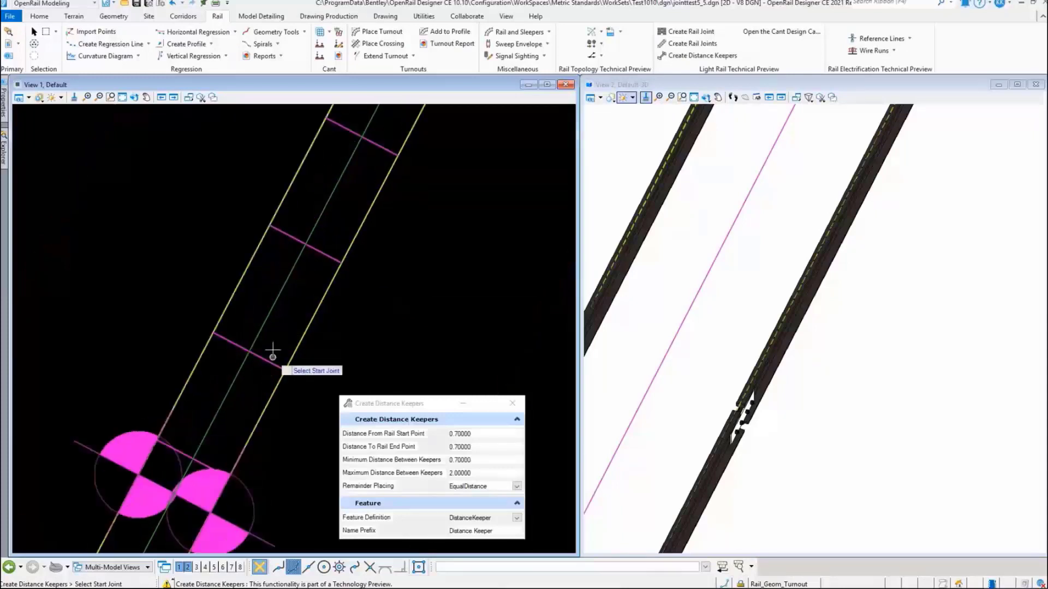
pyautogui.click(34, 31)
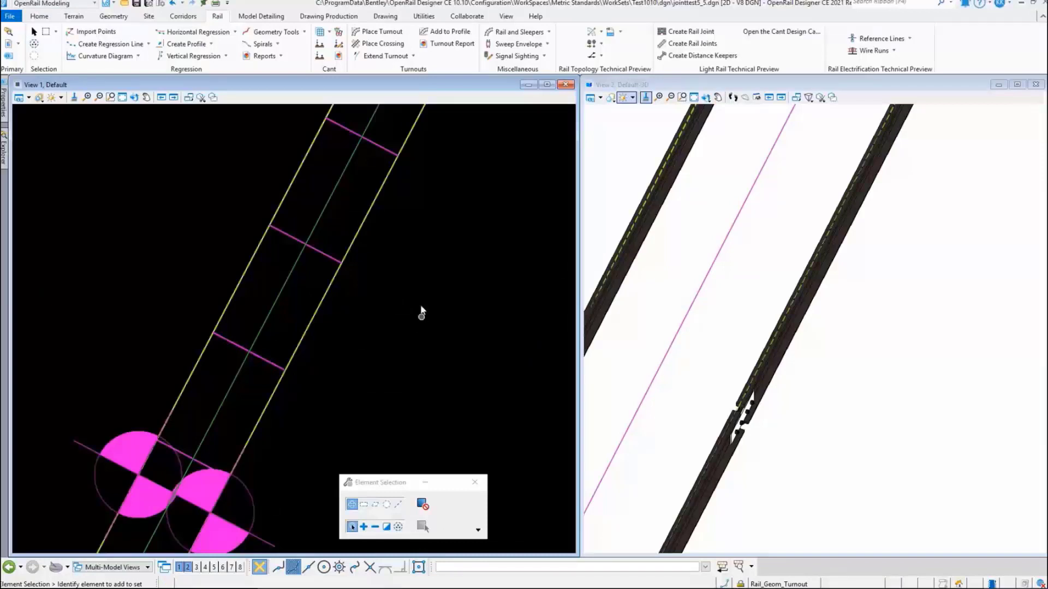
# Create TC_Rail 3D sleepers along the rail track, 2.5 long, 0.2 wide and 0.1 thick, spaced 0.6 with a -0.18 vertical offset.
pyautogui.click(550, 33)
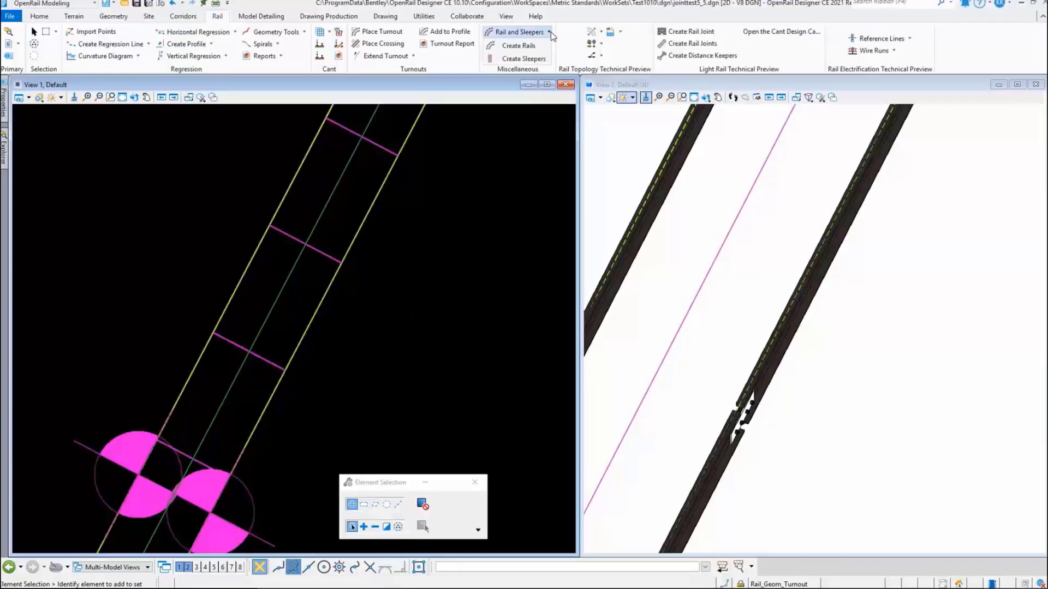
pyautogui.click(544, 59)
pyautogui.scroll(-3, 330, 330)
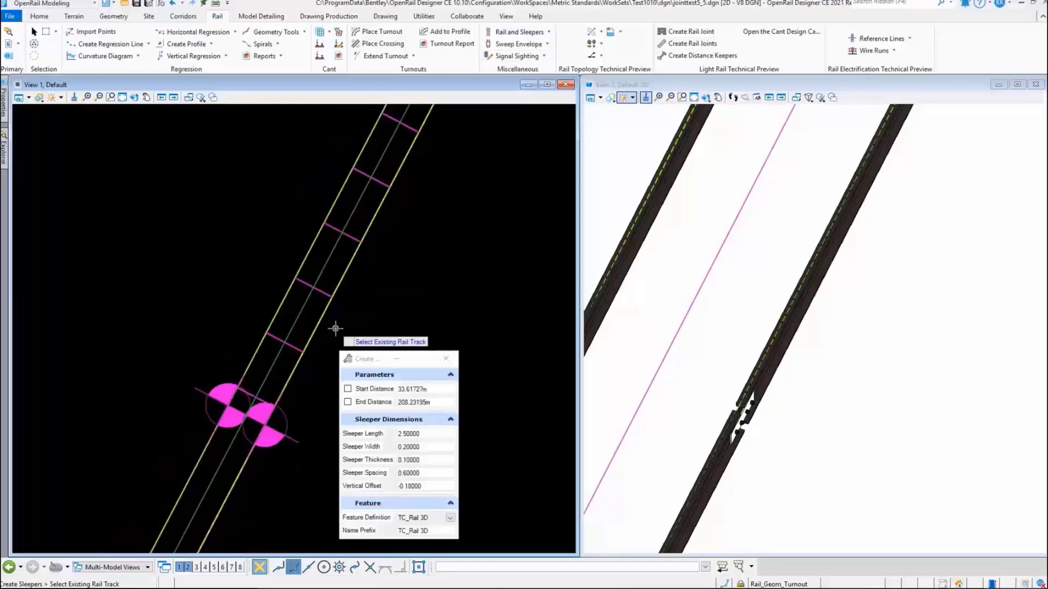
pyautogui.click(312, 335)
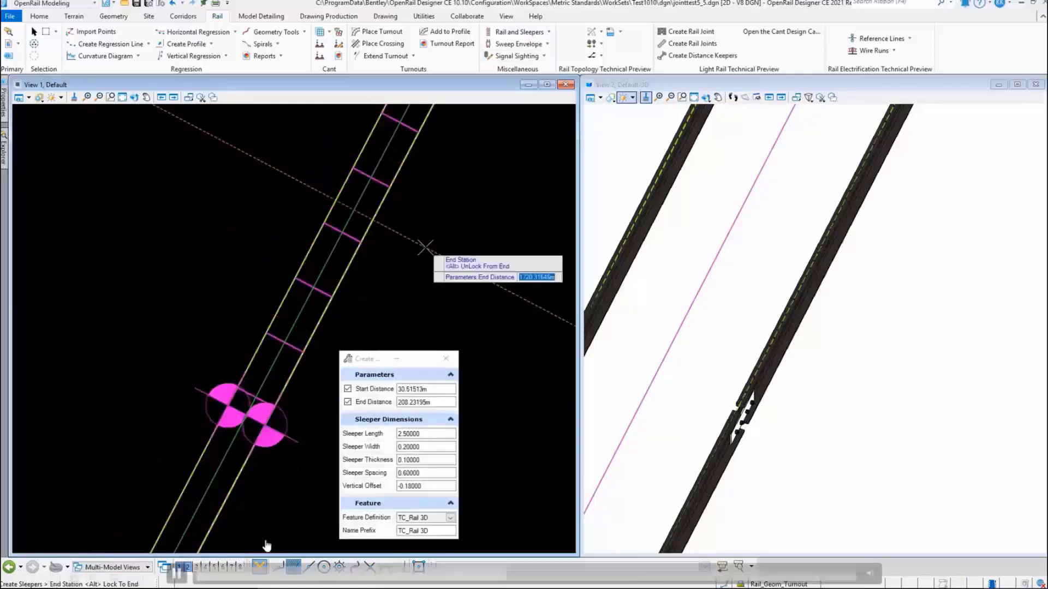
pyautogui.click(176, 573)
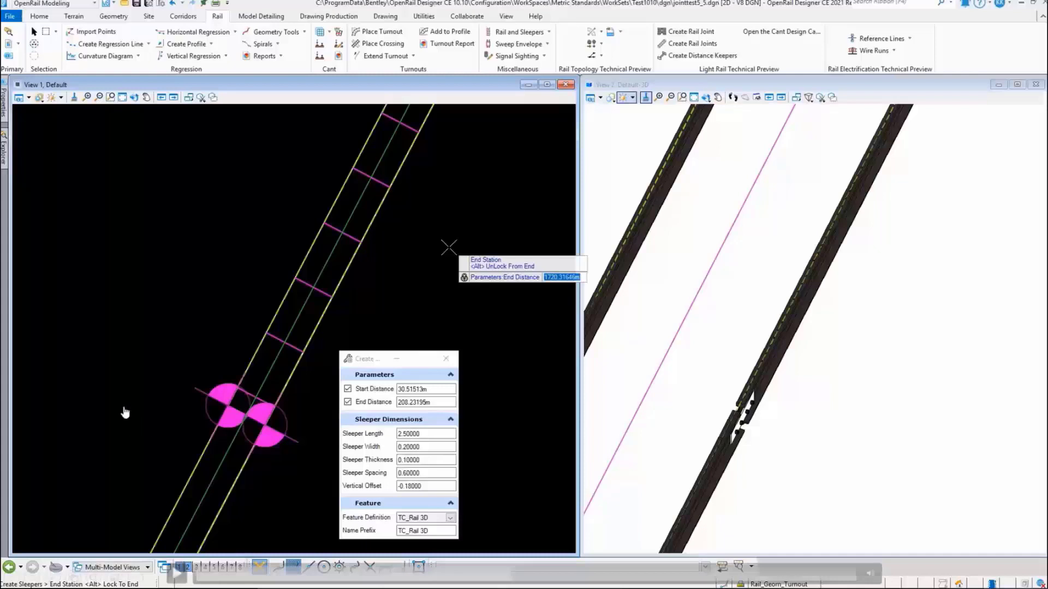
pyautogui.click(175, 573)
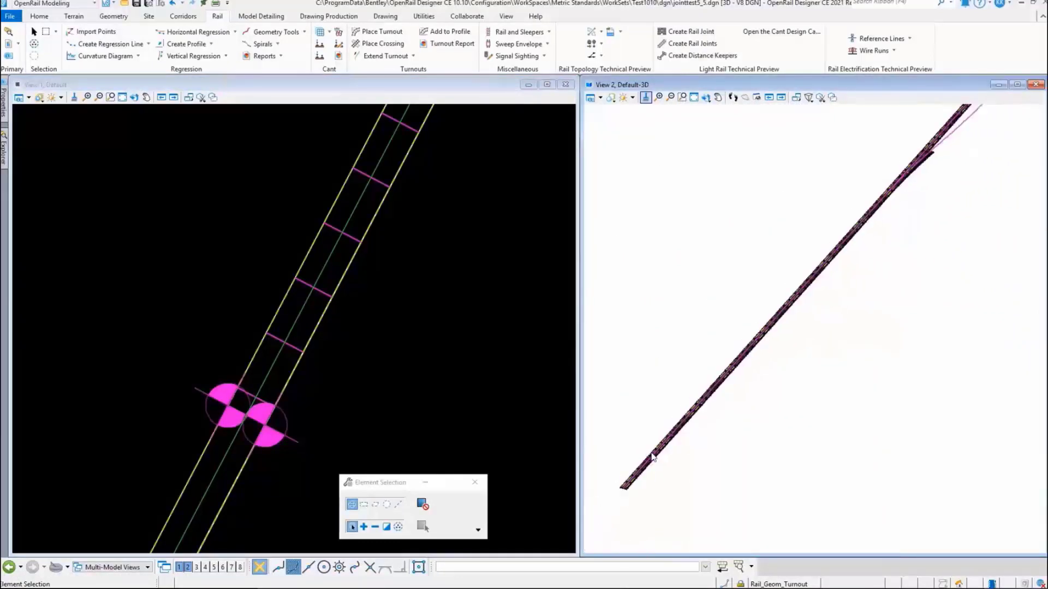
pyautogui.scroll(3, 928, 175)
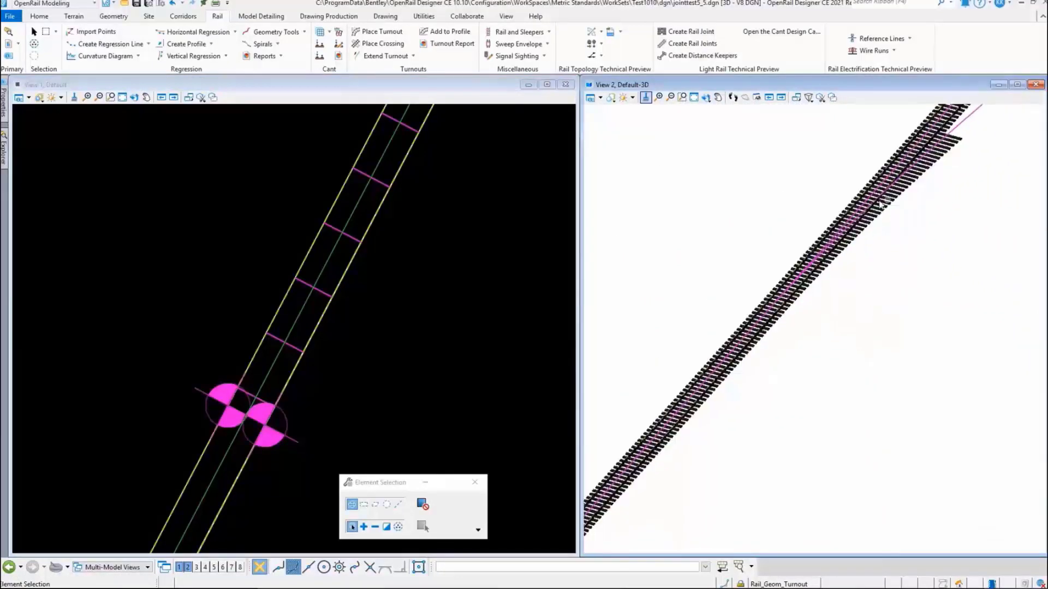
pyautogui.scroll(5, 882, 204)
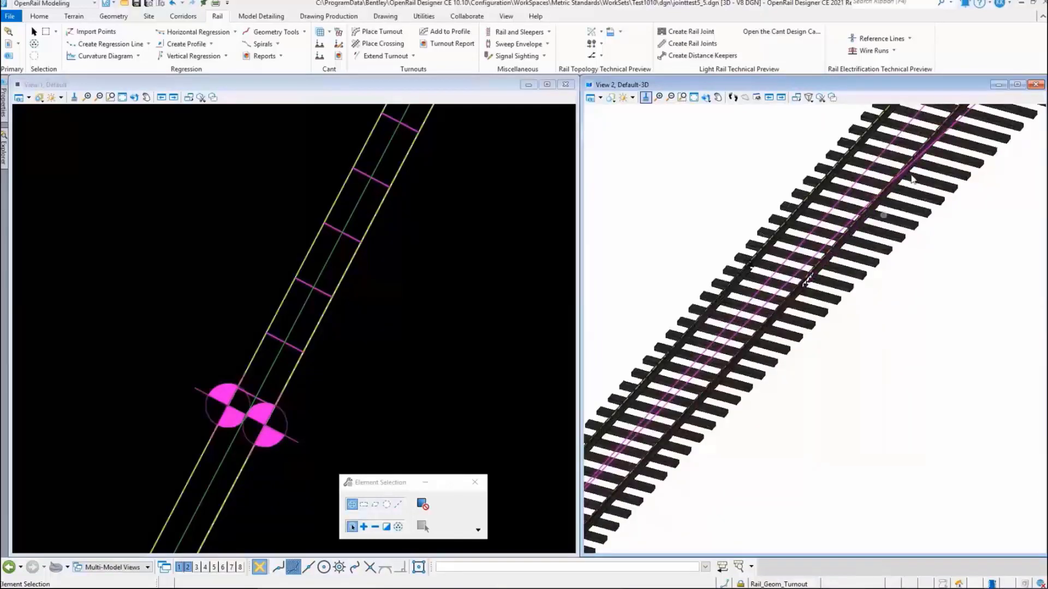
pyautogui.moveTo(912, 178); pyautogui.dragTo(734, 394, button='middle')
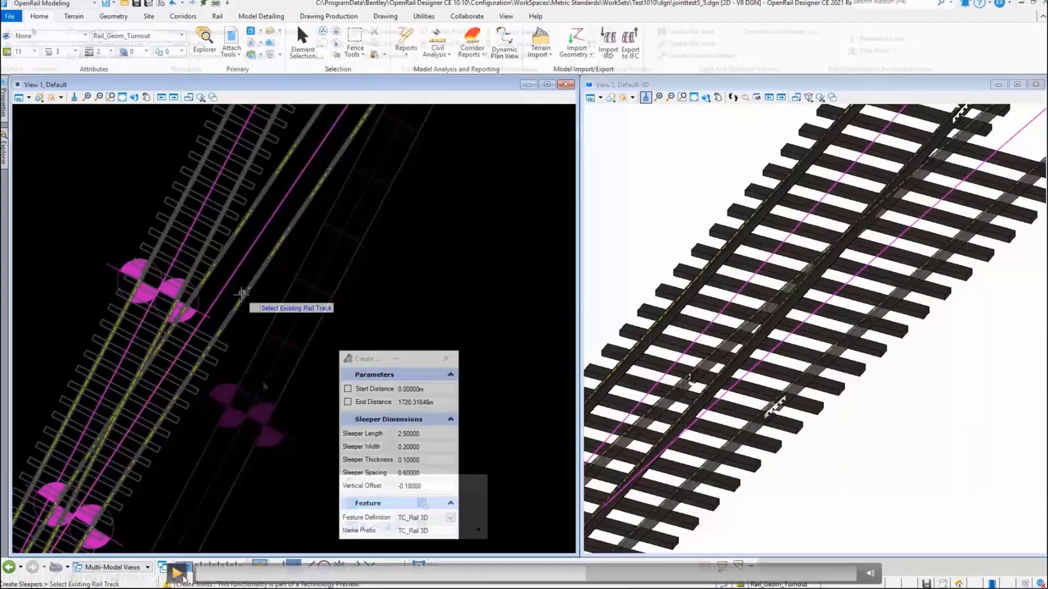
# Adjust the end of the short sleeper section on the diverging track beside the rail joint.
pyautogui.click(179, 573)
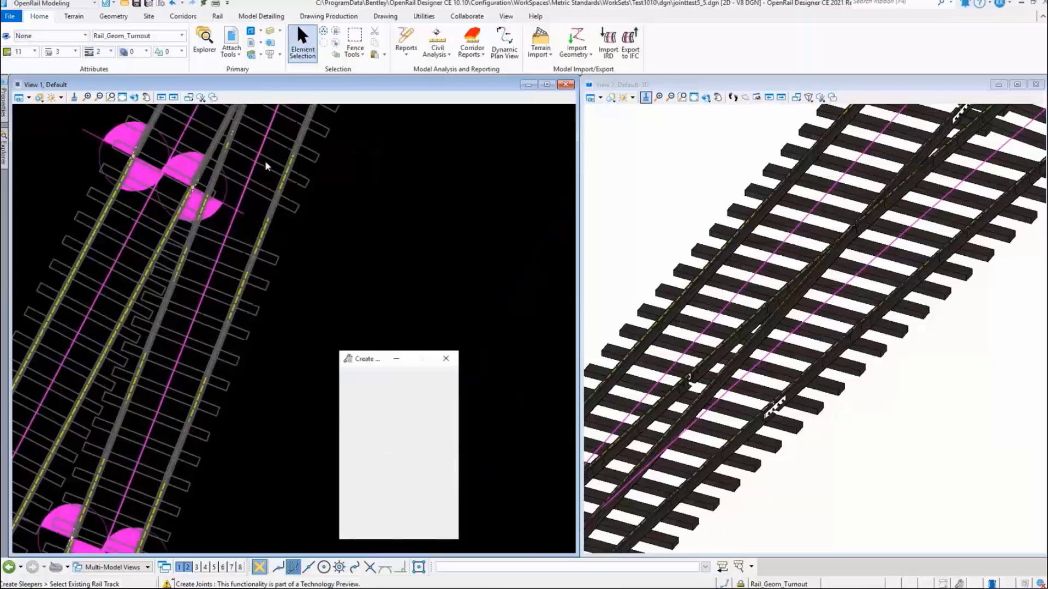
pyautogui.click(229, 233)
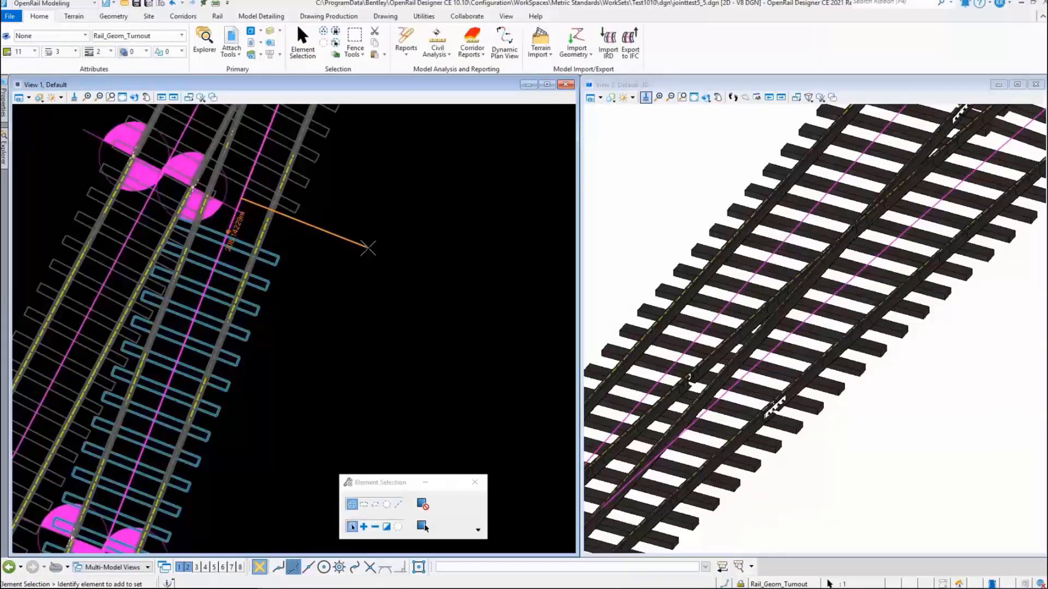
pyautogui.click(368, 248)
pyautogui.click(343, 221)
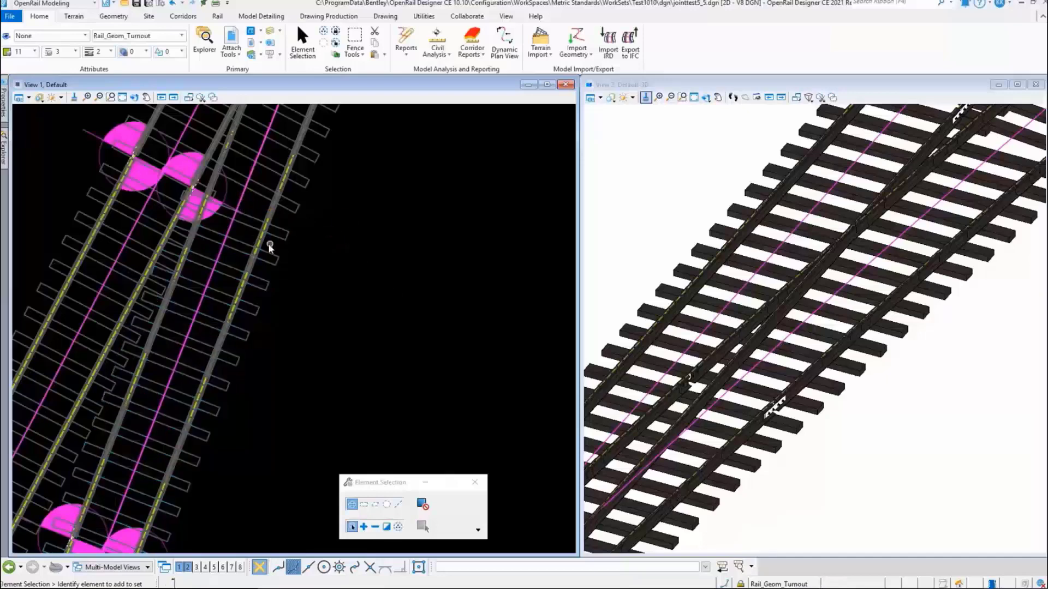
# Examine the turnout's sleeper layout and diverging tracks in the rotated 3D view.
pyautogui.scroll(-6, 713, 360)
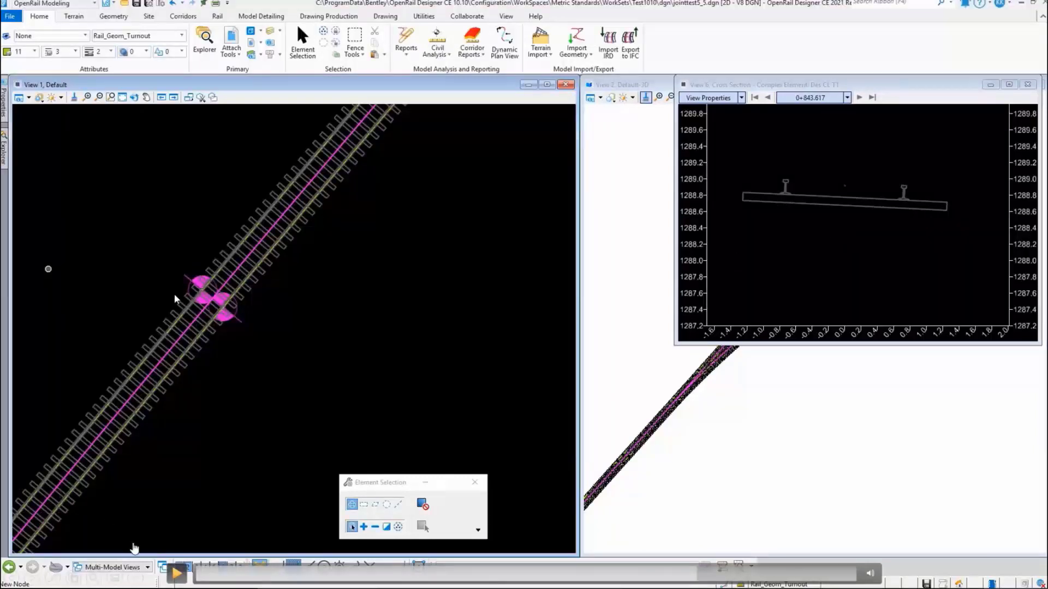
pyautogui.click(176, 574)
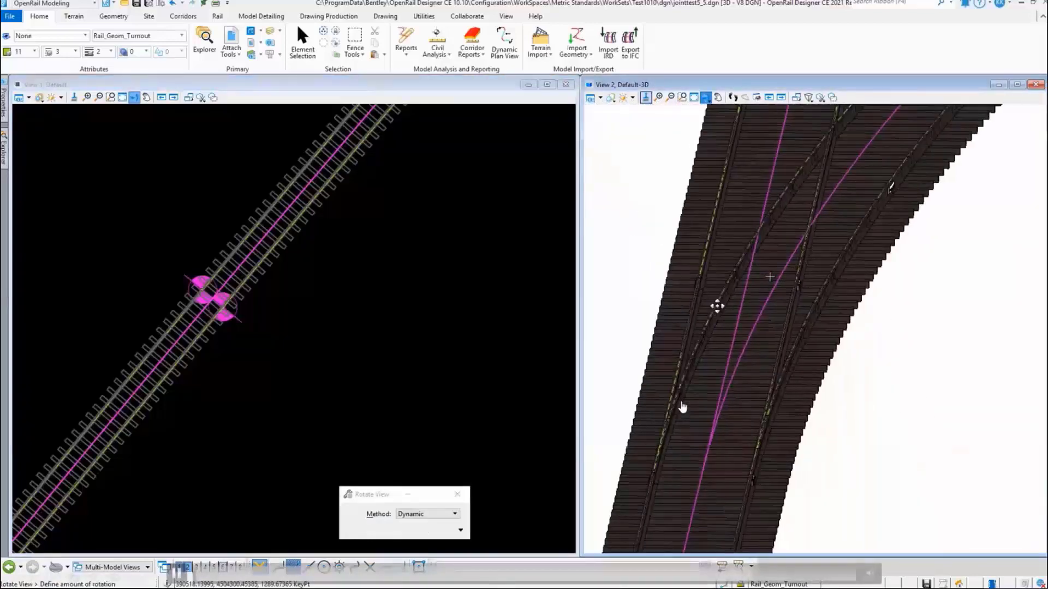
pyautogui.click(682, 406)
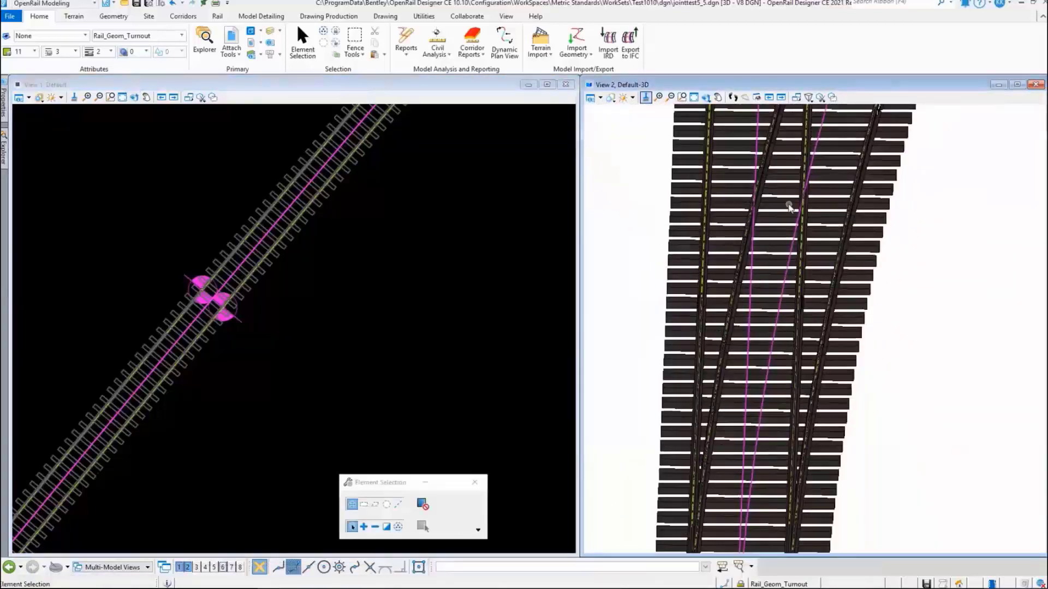
pyautogui.scroll(-2, 743, 430)
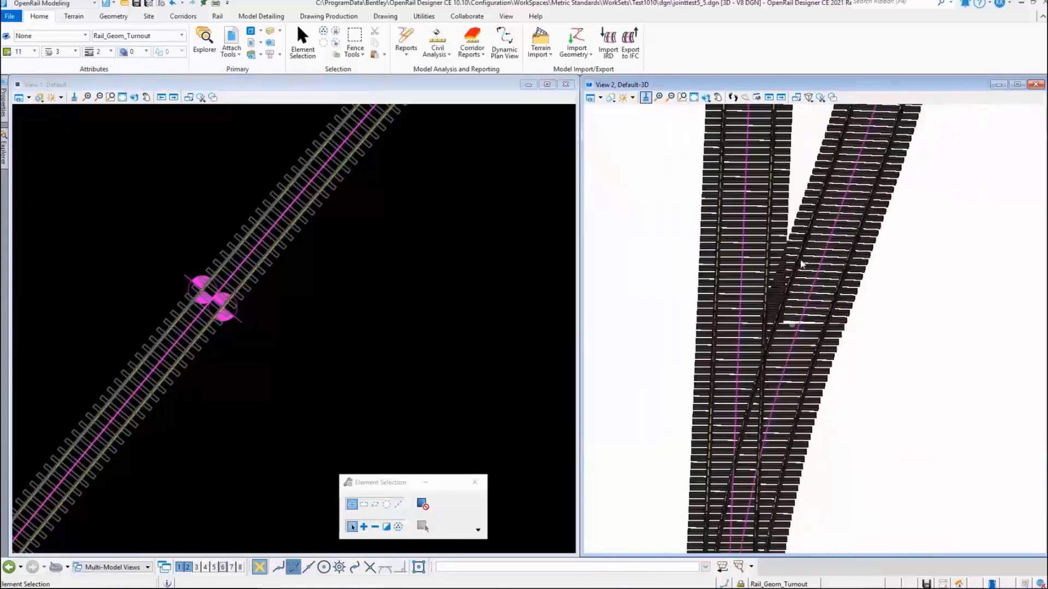
pyautogui.moveTo(804, 220); pyautogui.dragTo(783, 393, button='middle')
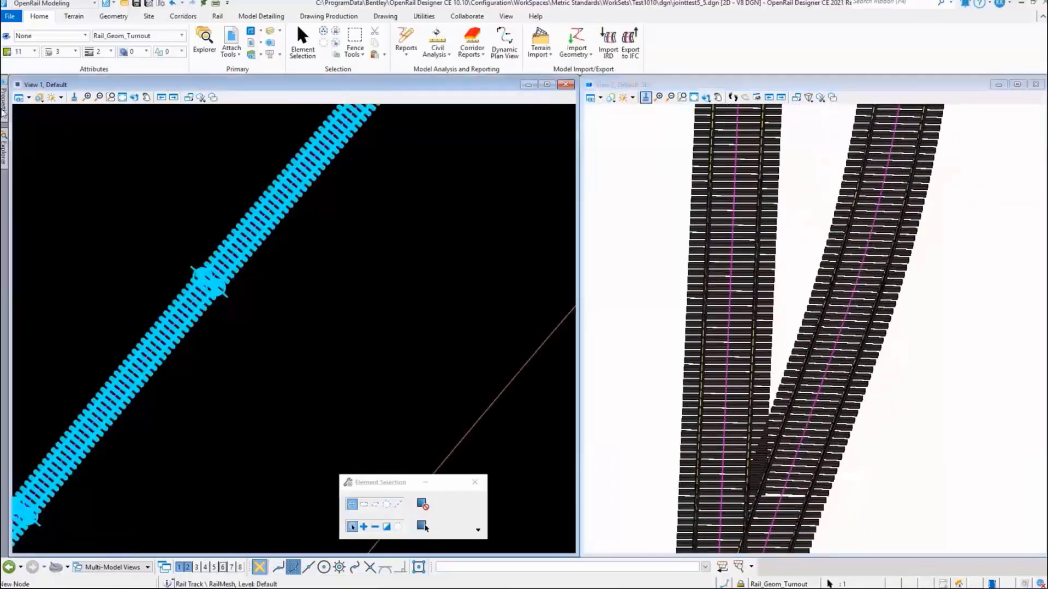
# Review the rail track's properties and the joints listed under its left rail line.
pyautogui.moveTo(2, 109)
pyautogui.click(57, 106)
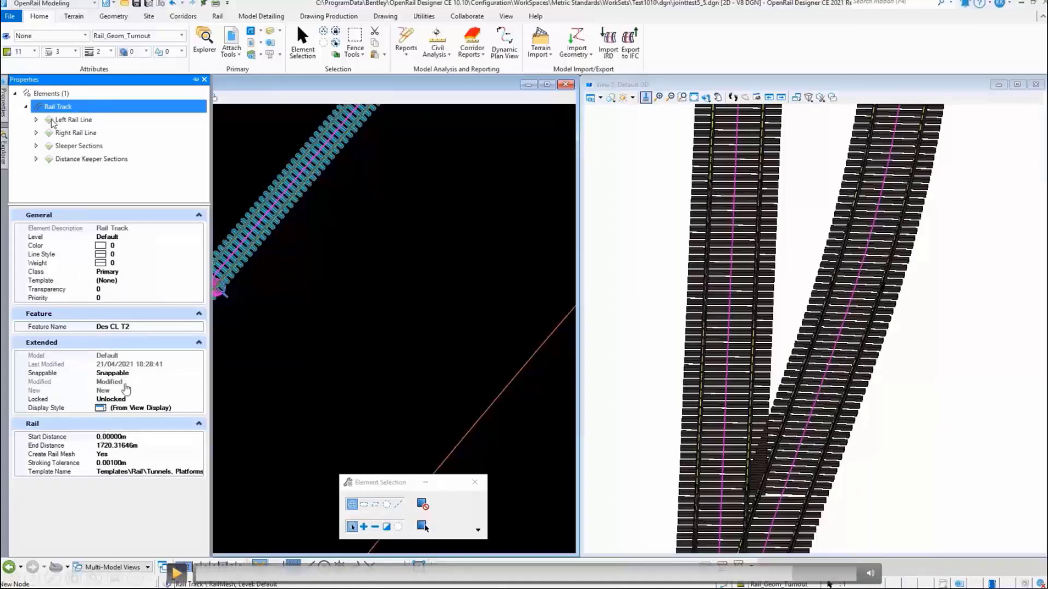
pyautogui.click(36, 119)
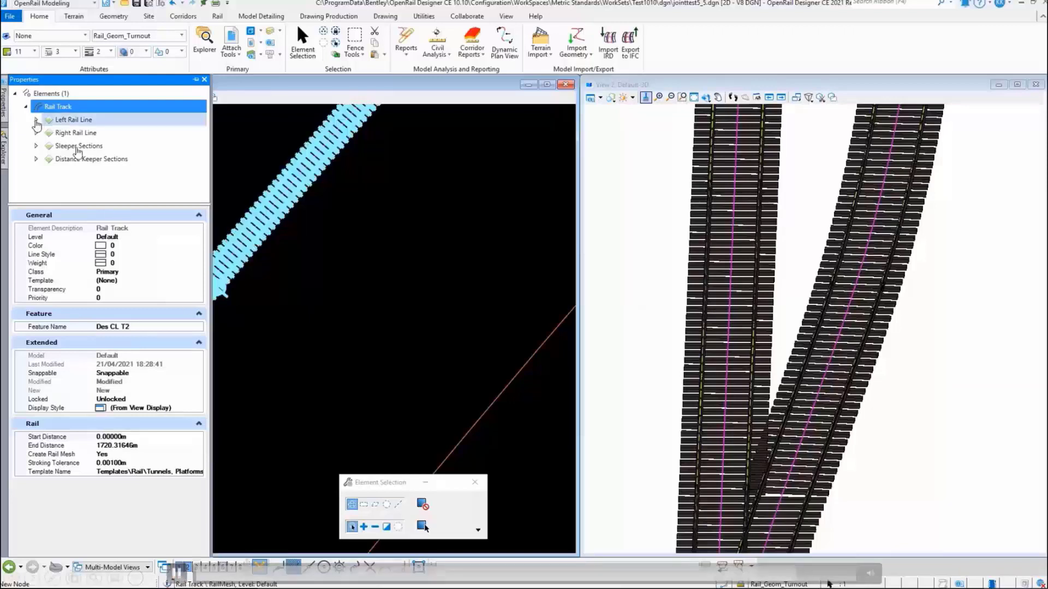
pyautogui.click(47, 145)
pyautogui.scroll(-1, 96, 139)
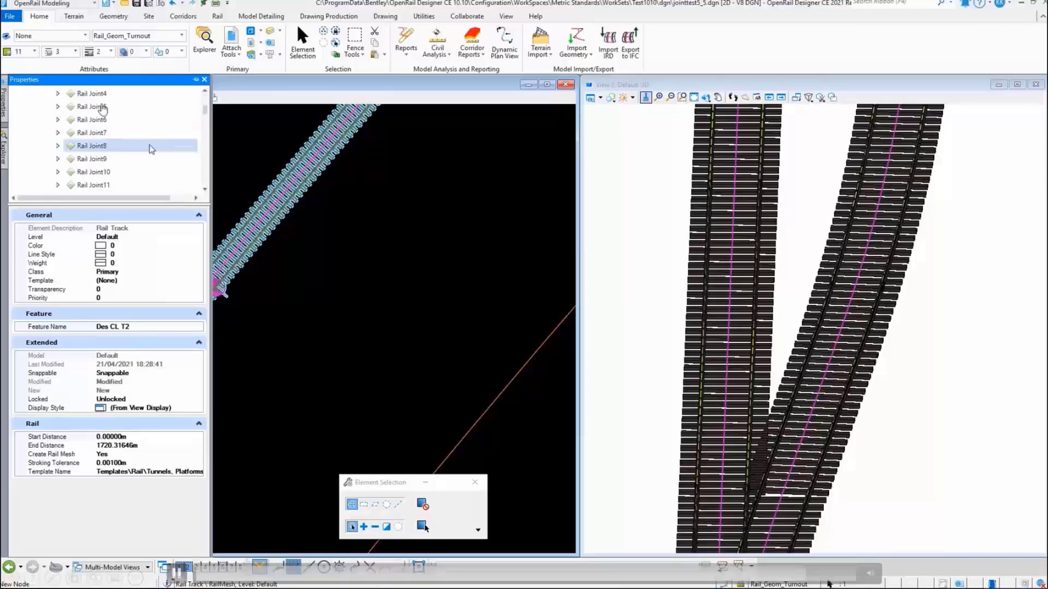
pyautogui.scroll(1, 141, 145)
pyautogui.click(47, 145)
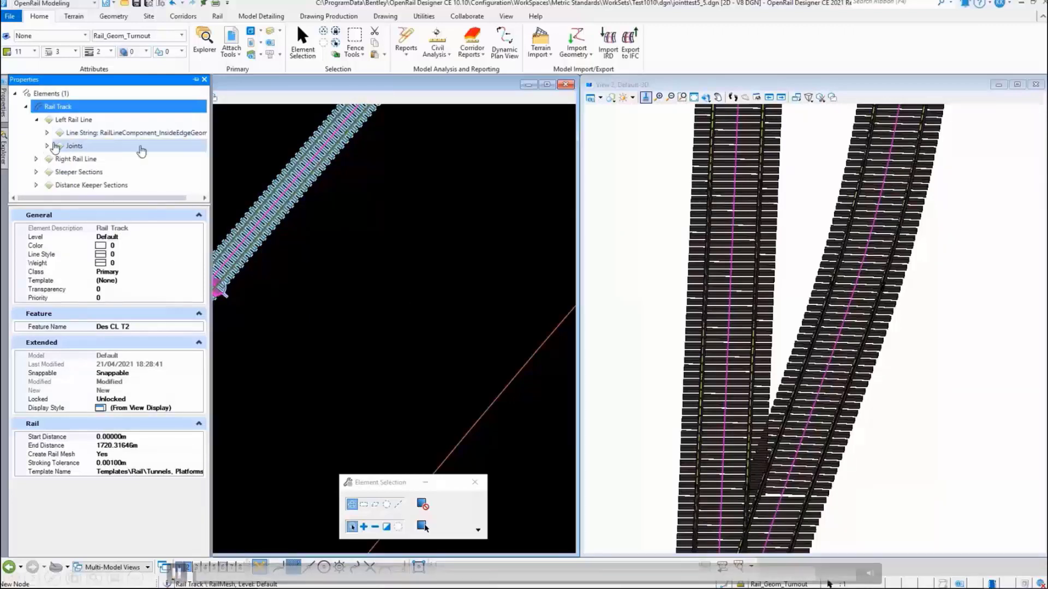
pyautogui.click(36, 120)
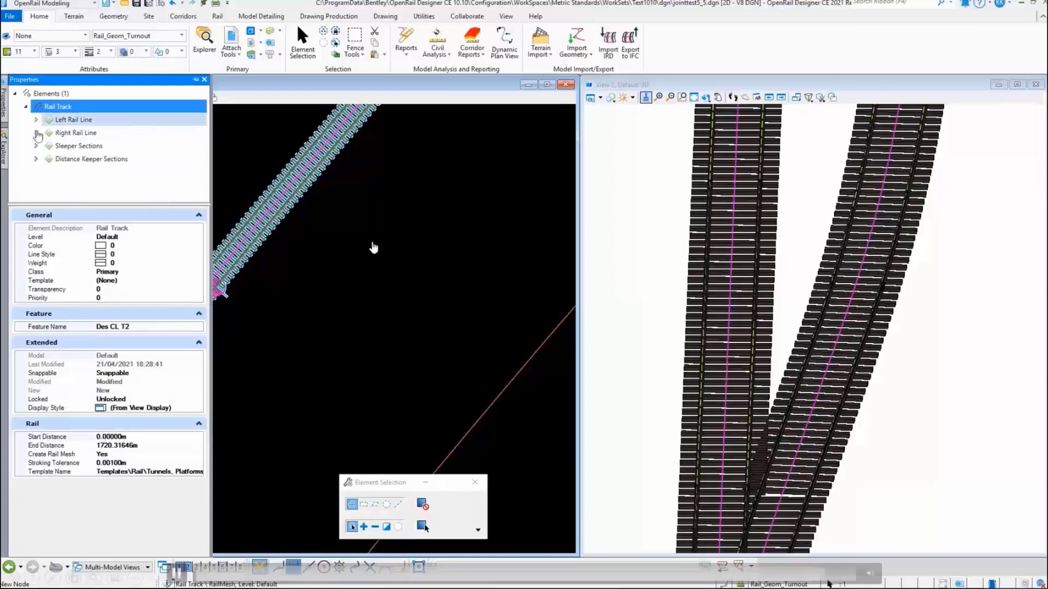
# Examine the TC_Rail 3D sleeper section's properties, including the sleeper count, and list the distance keeper sections.
pyautogui.click(37, 146)
pyautogui.click(65, 159)
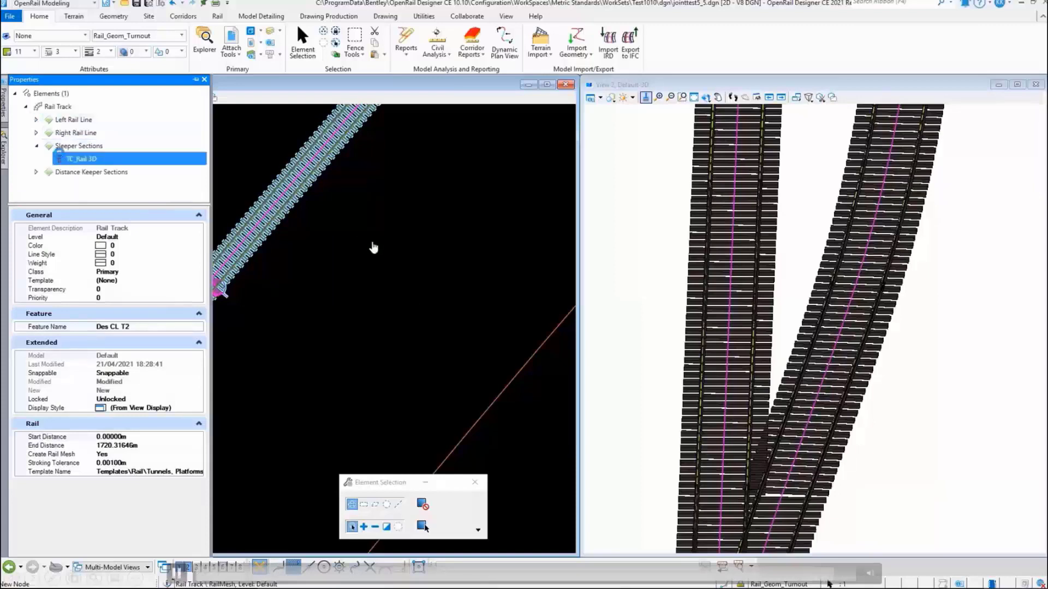
pyautogui.click(121, 506)
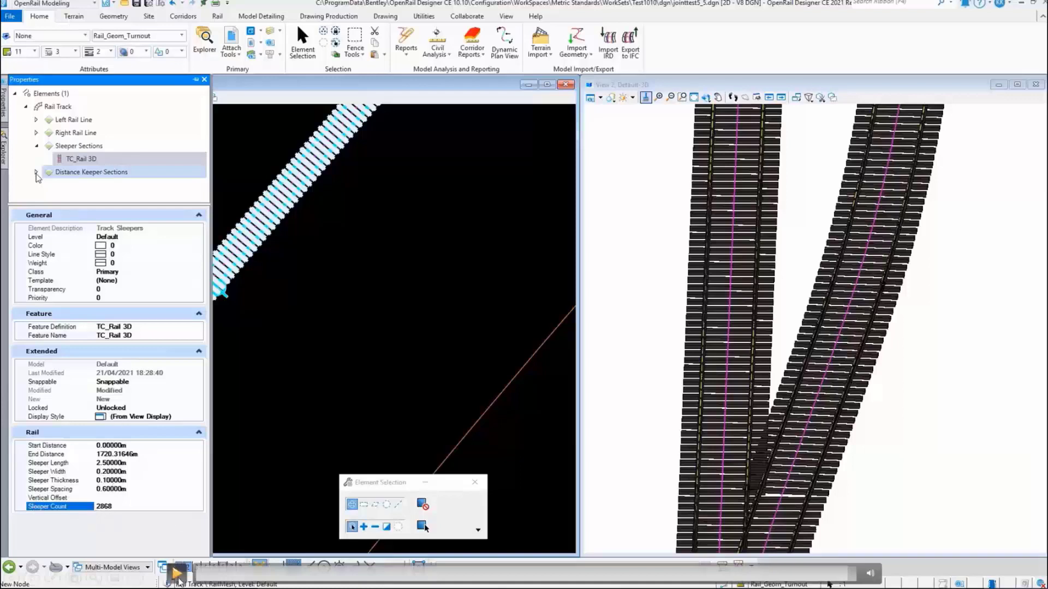
pyautogui.click(177, 572)
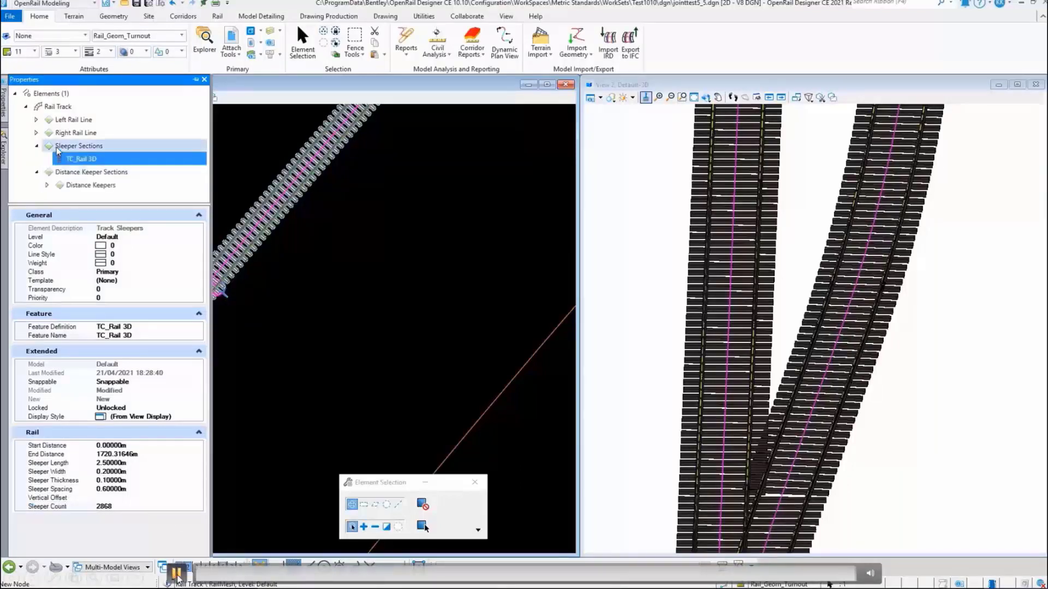
pyautogui.click(176, 573)
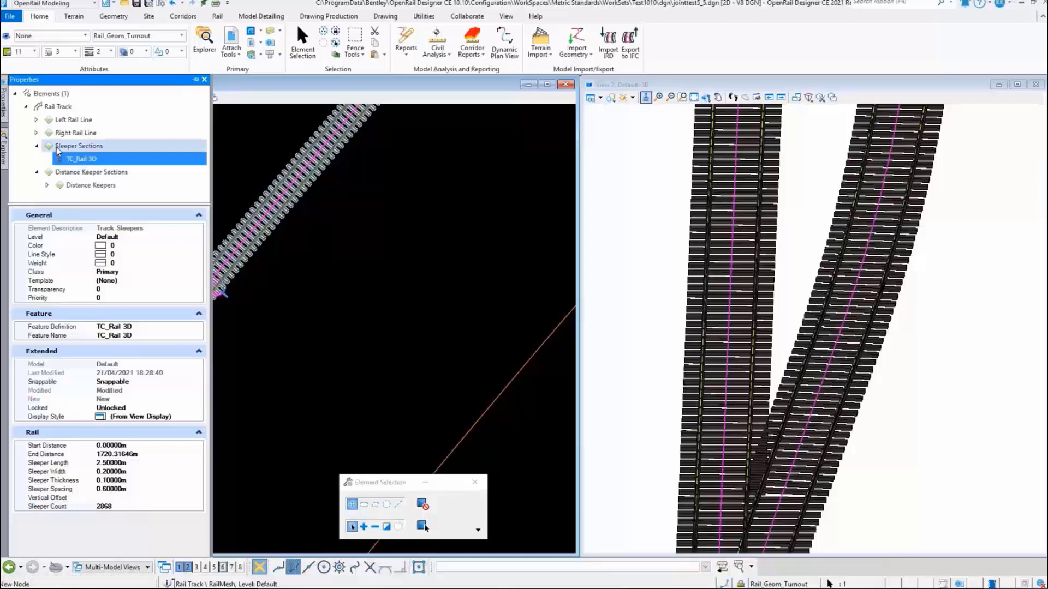